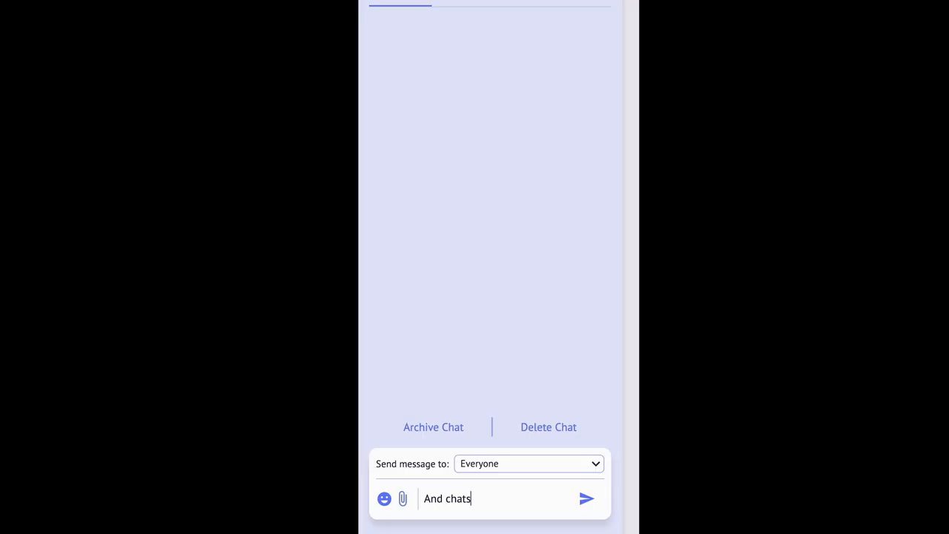
# Send the chat message 'in near real time' to Everyone
pyautogui.press('Return')
pyautogui.write('in near real time')
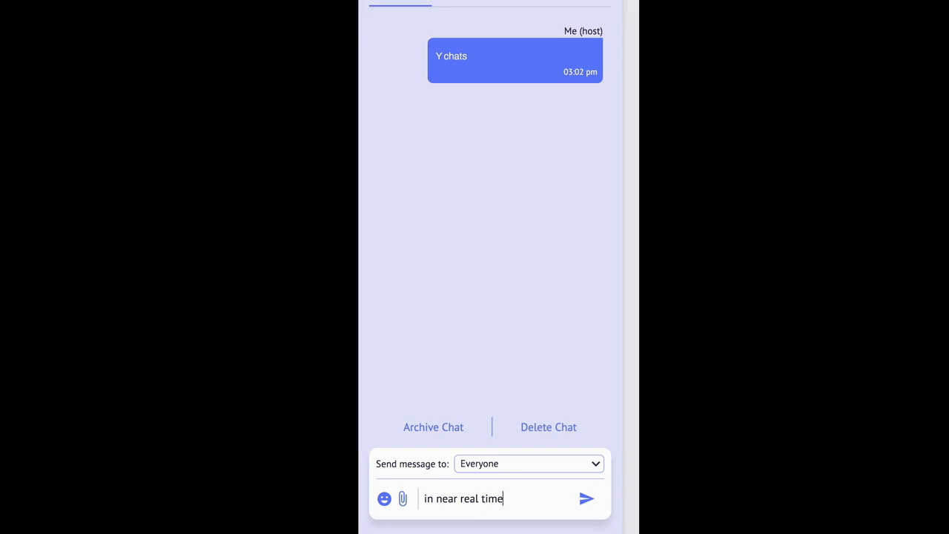
pyautogui.press('Return')
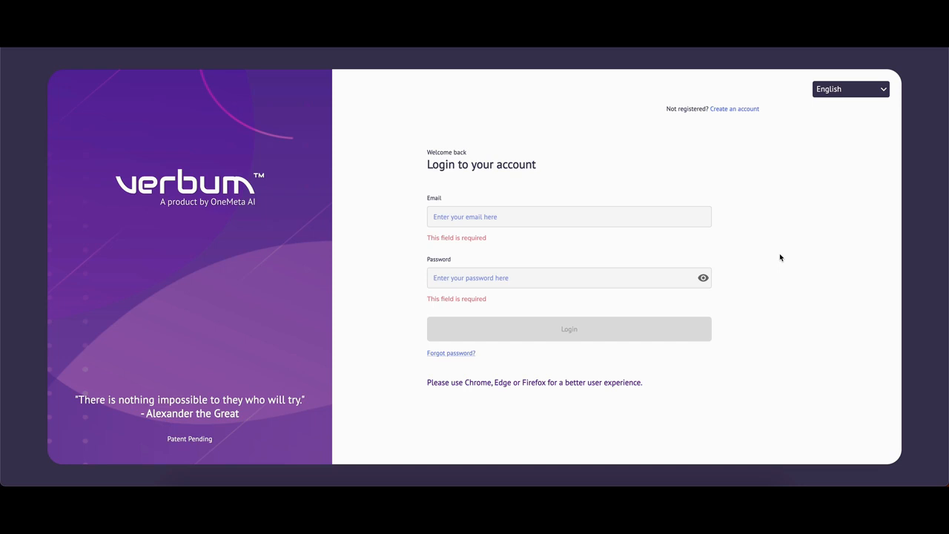
# Log in with the account e-mail and password, keeping English as the interface language
pyautogui.click(883, 89)
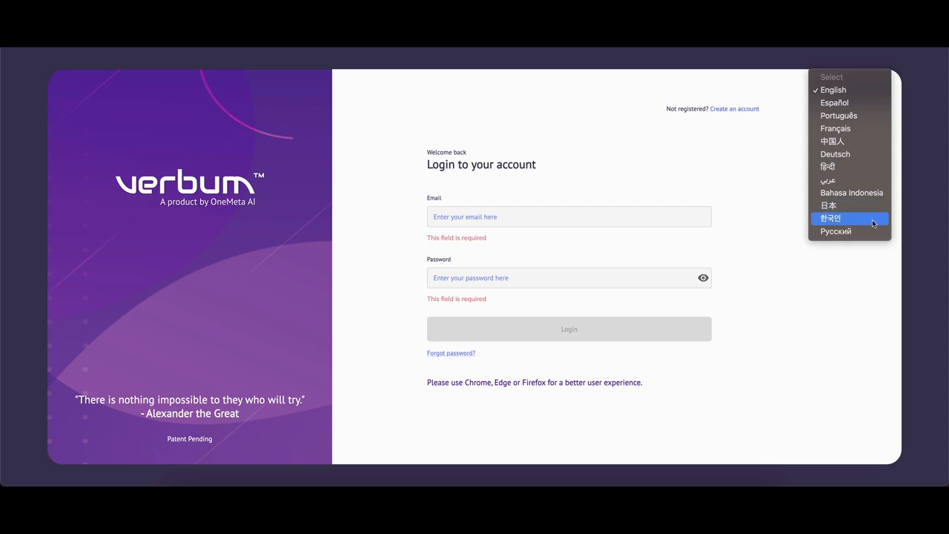
pyautogui.click(858, 94)
pyautogui.click(495, 219)
pyautogui.press('Tab')
pyautogui.write('••••••••••')
pyautogui.press('Return')
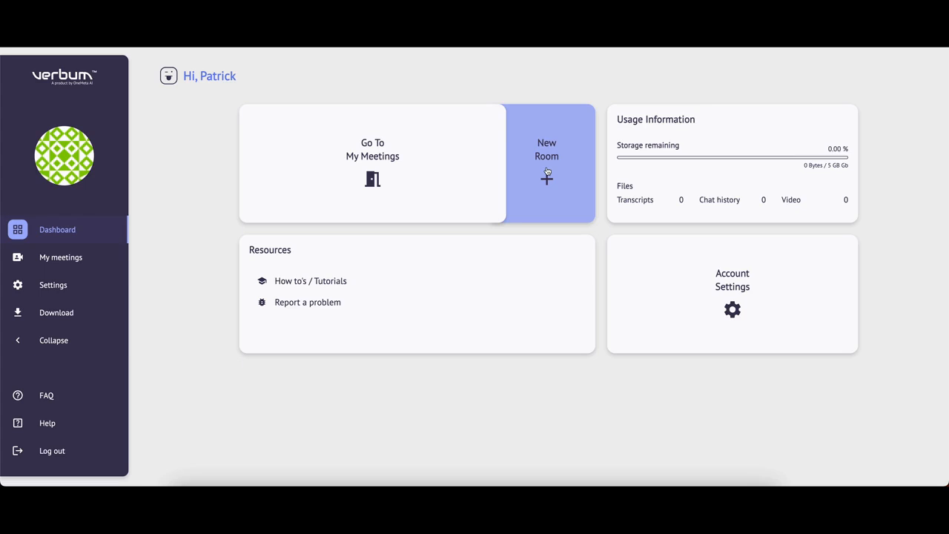
pyautogui.click(701, 291)
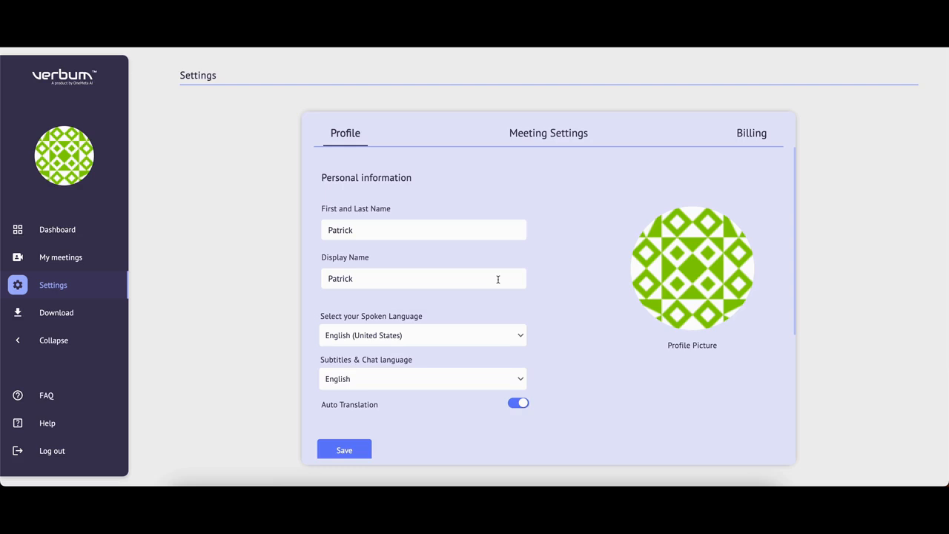
pyautogui.click(514, 338)
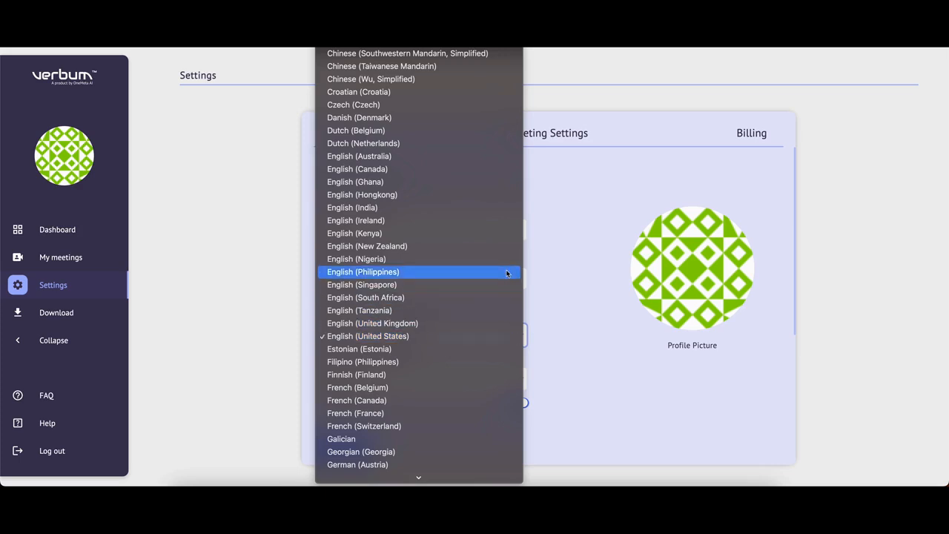
pyautogui.click(497, 337)
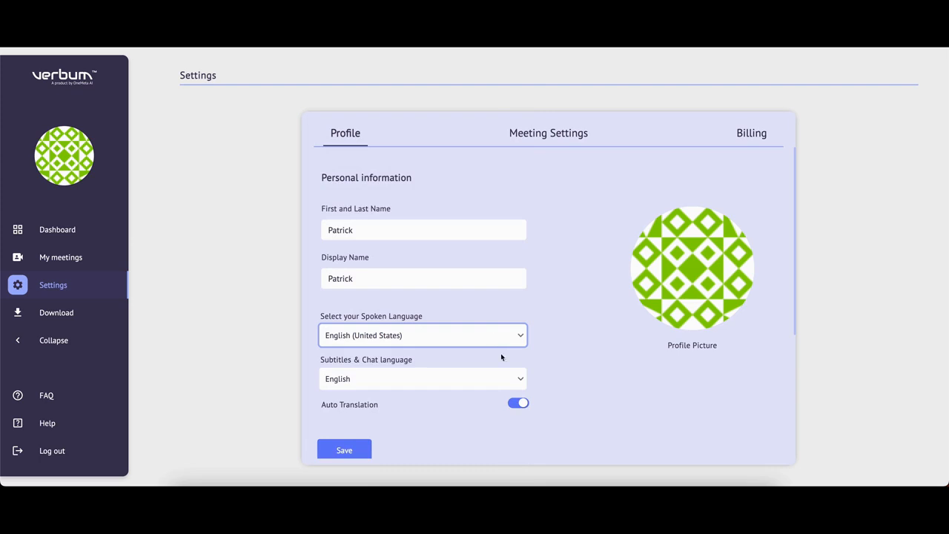
pyautogui.click(504, 379)
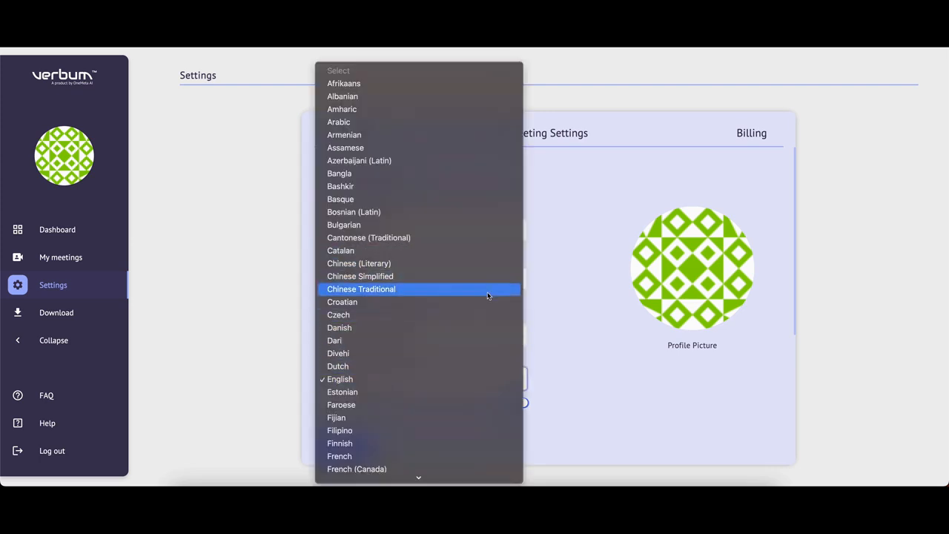
pyautogui.press('p')
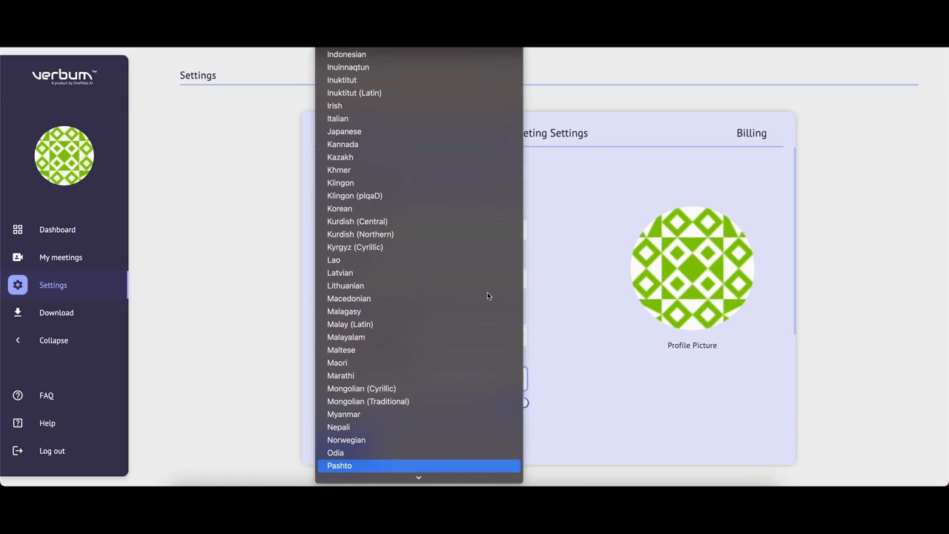
pyautogui.scroll(3, 488, 296)
pyautogui.click(569, 363)
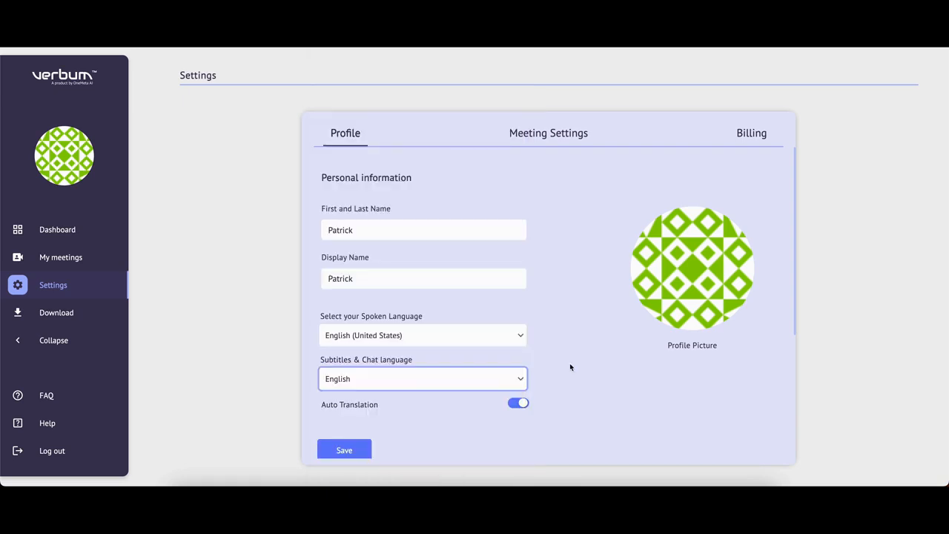
pyautogui.scroll(-2, 570, 362)
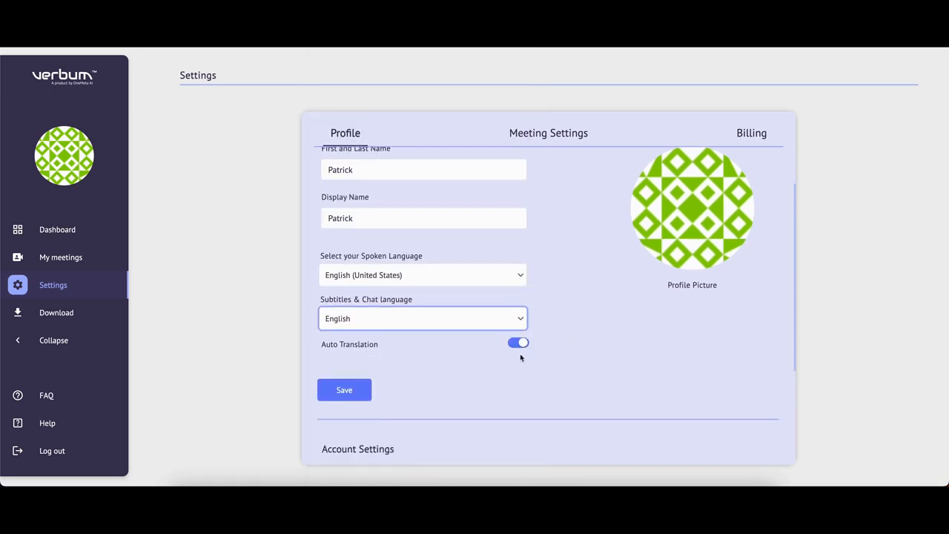
pyautogui.scroll(-5, 527, 367)
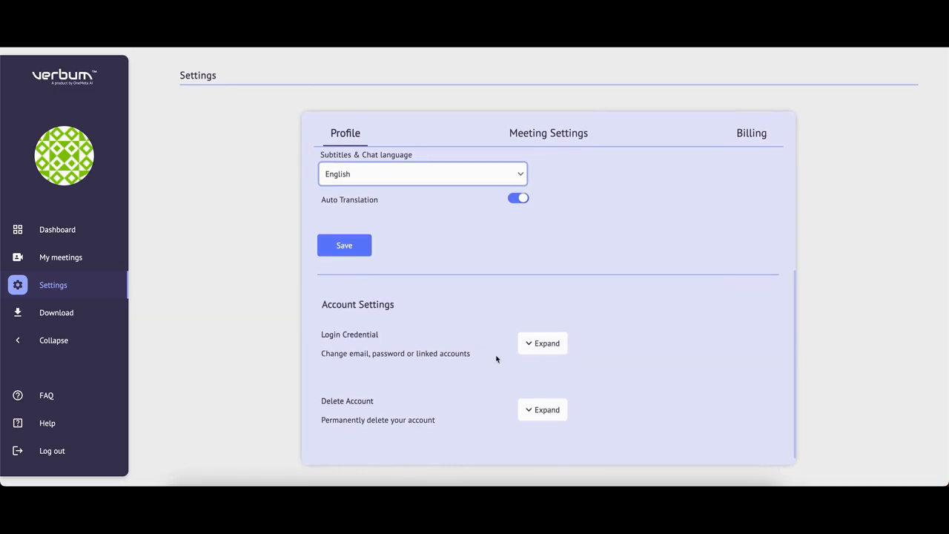
pyautogui.scroll(5, 483, 368)
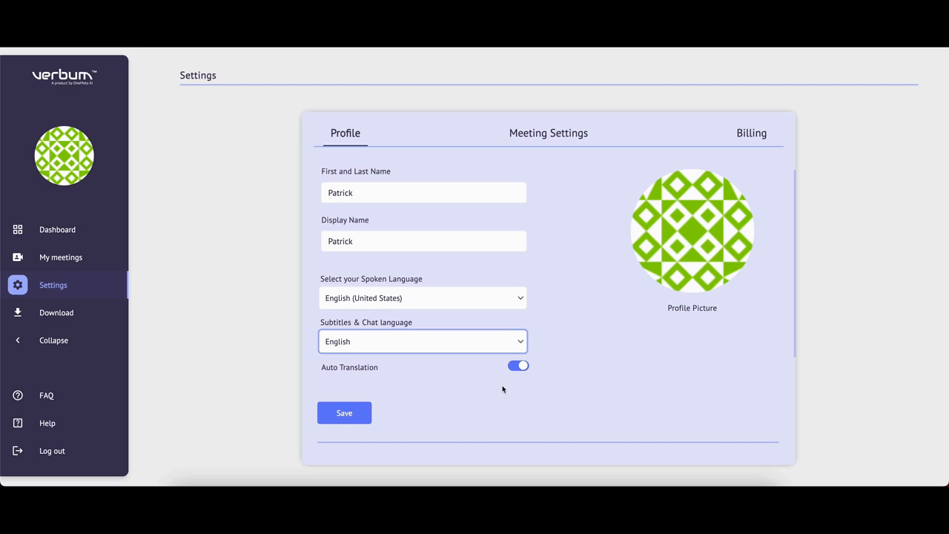
pyautogui.click(350, 412)
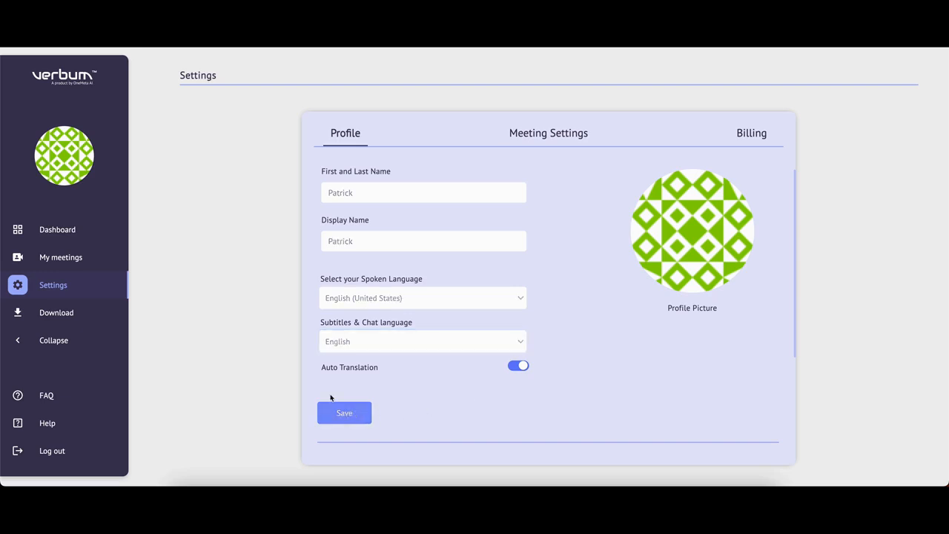
pyautogui.click(65, 230)
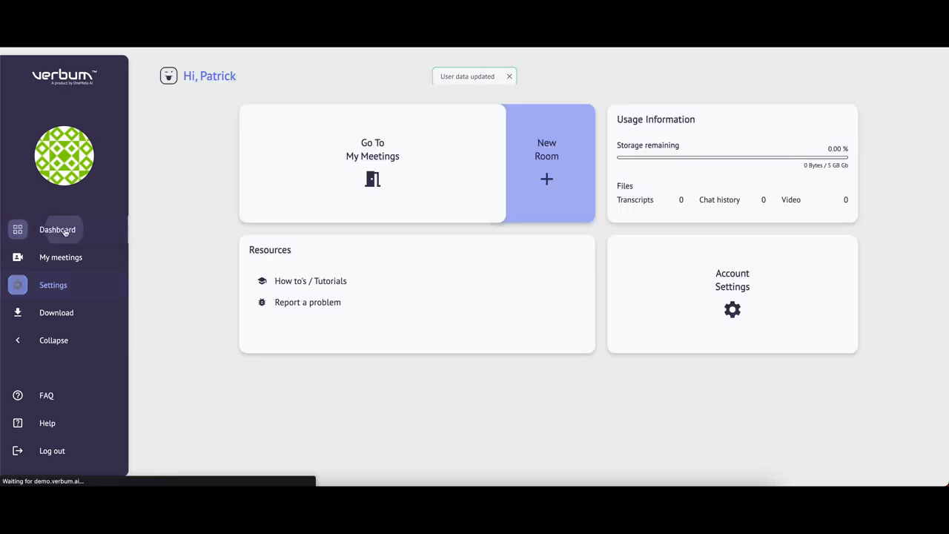
# Start a new meeting room named 'Training' and bring up its Room Mode choices
pyautogui.click(554, 164)
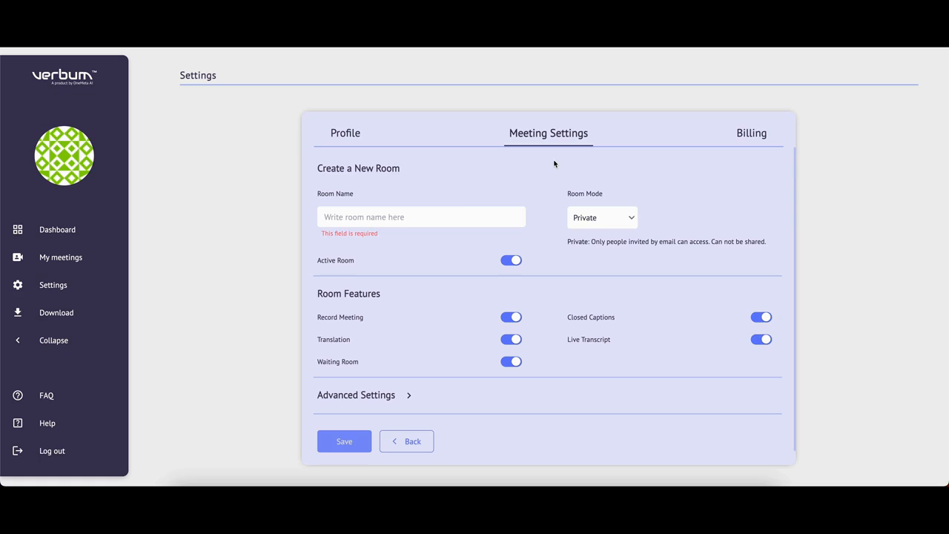
pyautogui.click(462, 214)
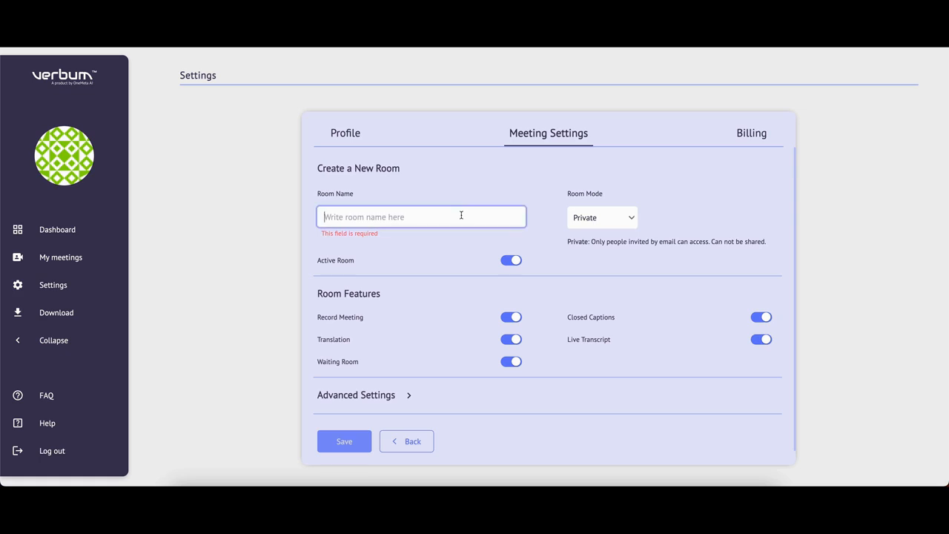
pyautogui.write('Training')
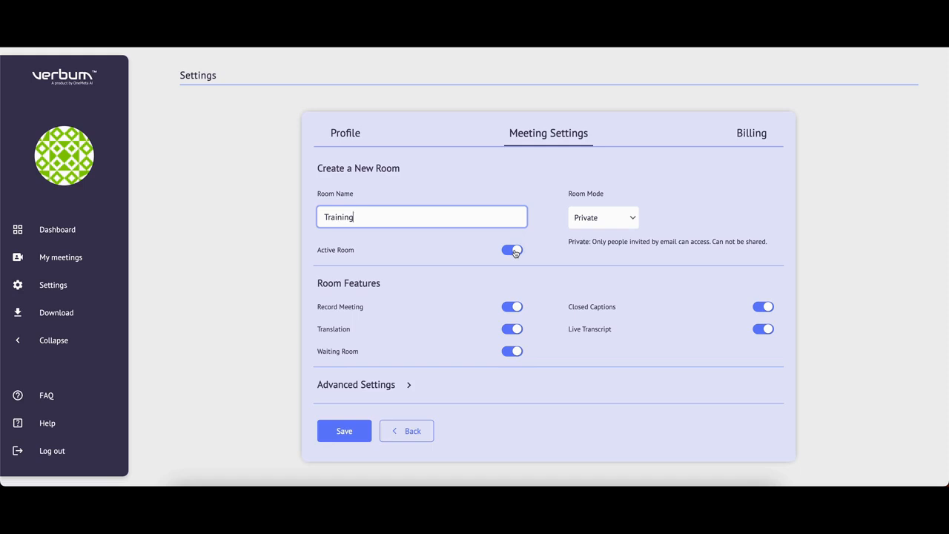
pyautogui.click(634, 220)
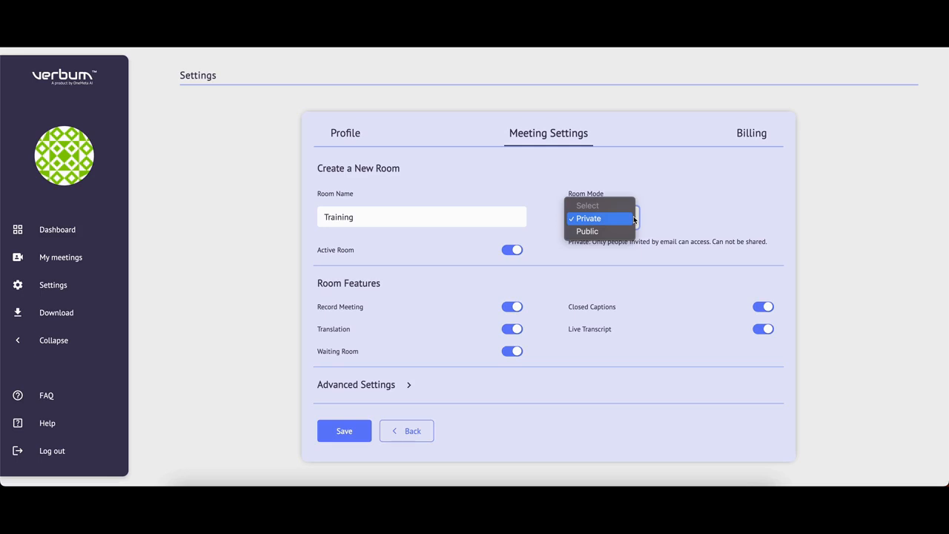
# Set the Training room to Public with Social authentication, mute attendees on entrance, and save
pyautogui.click(627, 231)
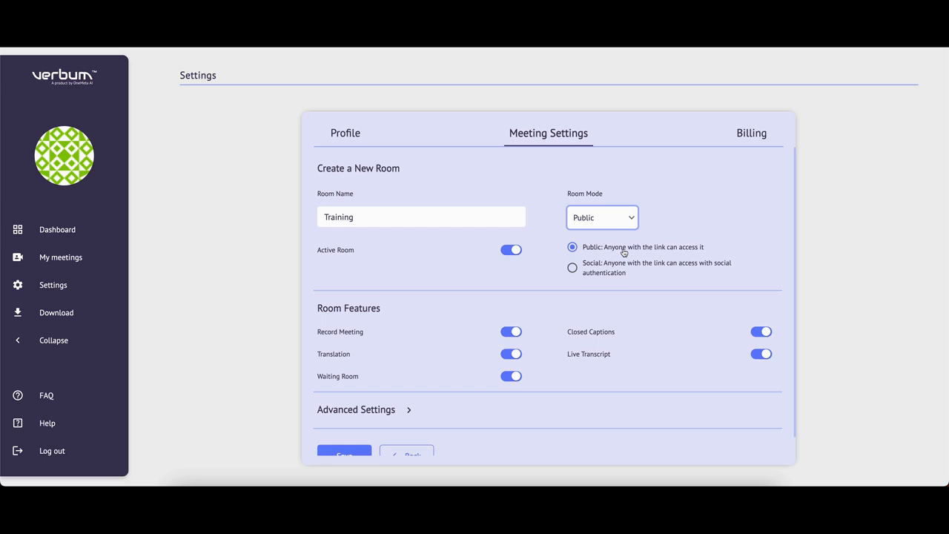
pyautogui.click(624, 280)
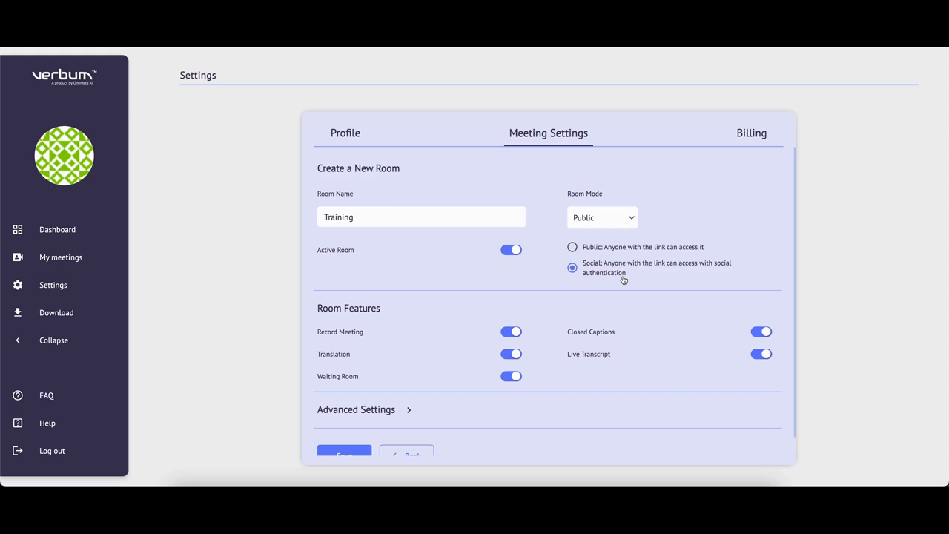
pyautogui.scroll(-1, 624, 280)
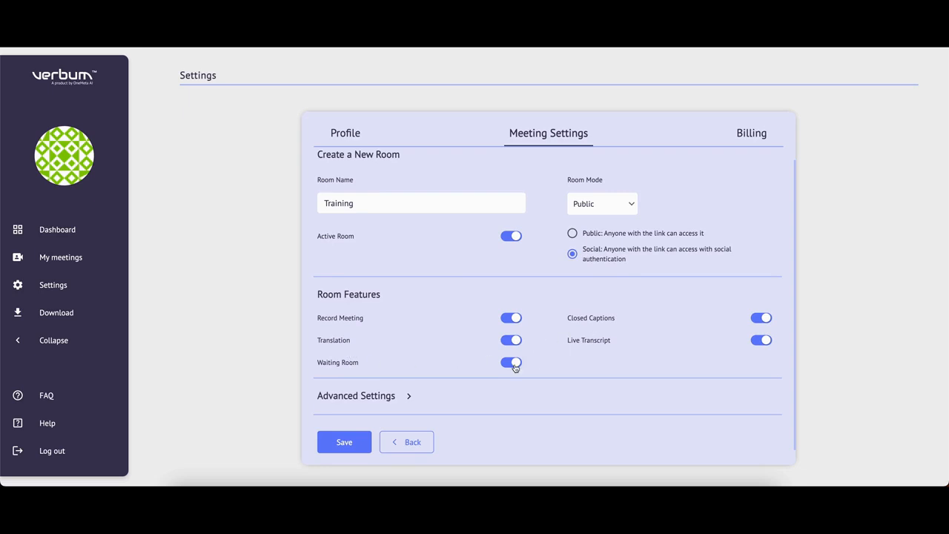
pyautogui.click(394, 399)
pyautogui.scroll(-3, 423, 401)
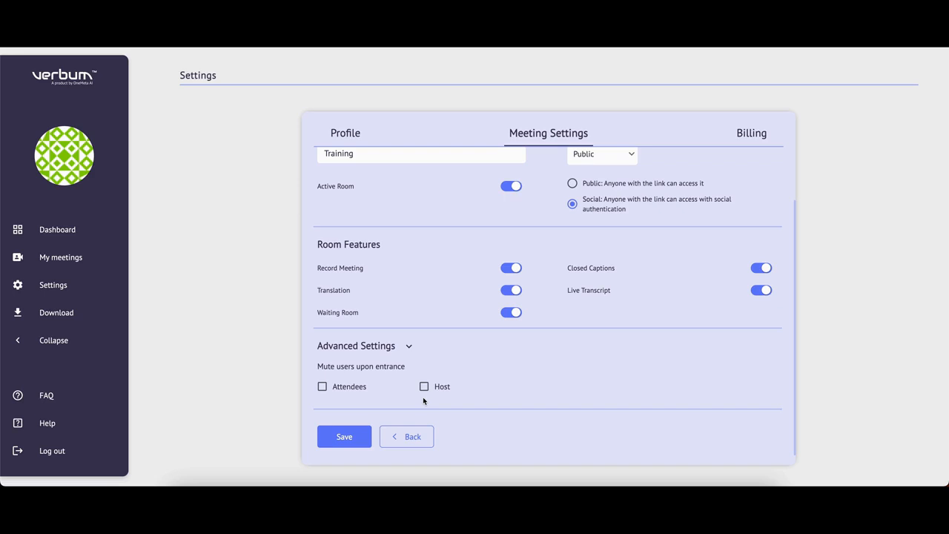
pyautogui.click(322, 387)
pyautogui.click(342, 437)
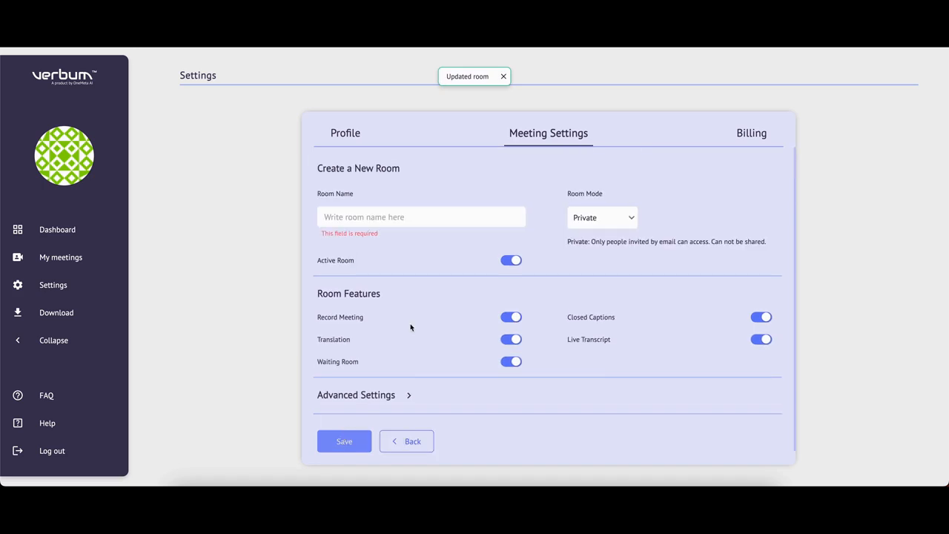
# Go to My meetings and join the Training room
pyautogui.click(74, 259)
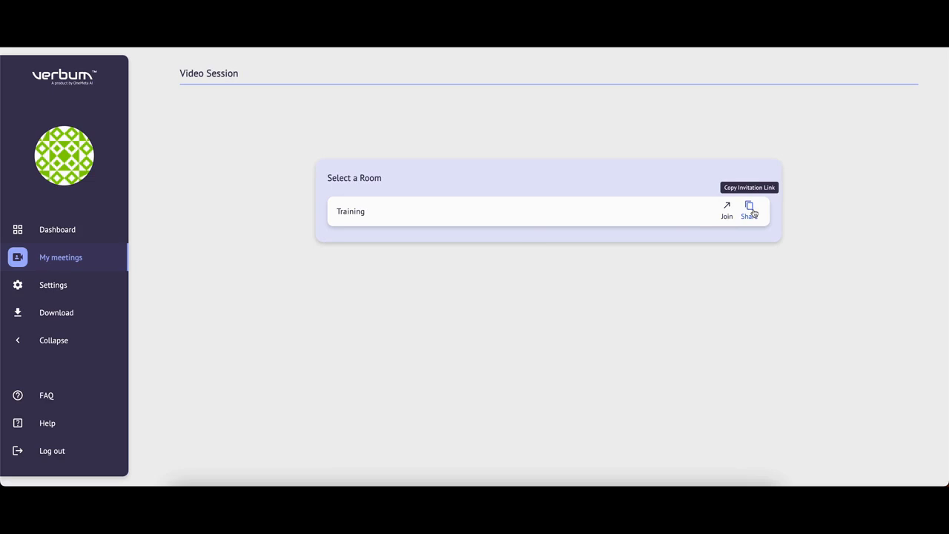
pyautogui.click(727, 213)
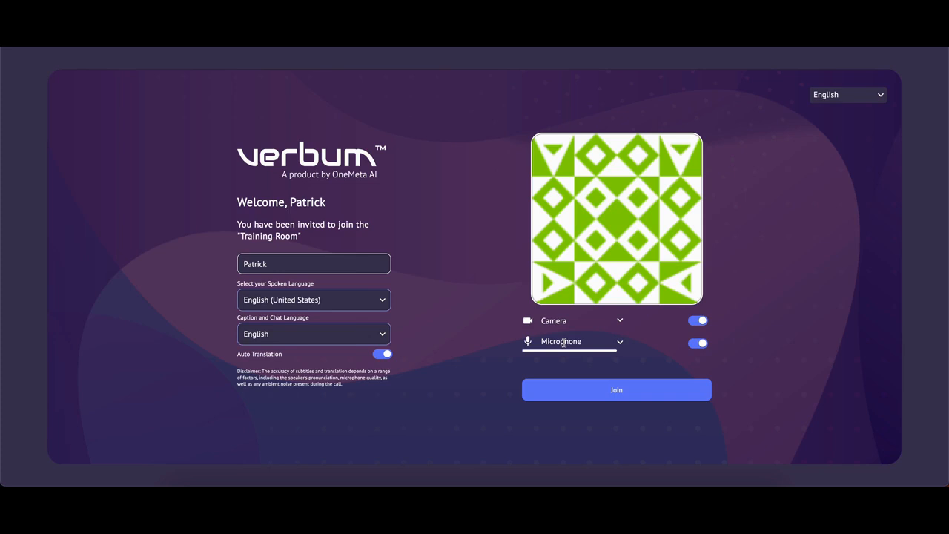
# Enter the Training Room meeting from its pre-join page
pyautogui.click(631, 391)
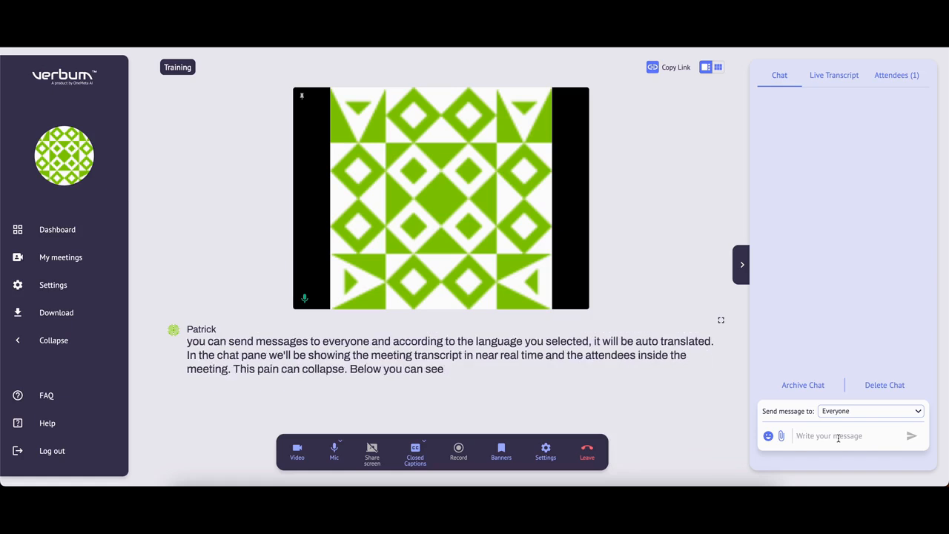
pyautogui.click(737, 267)
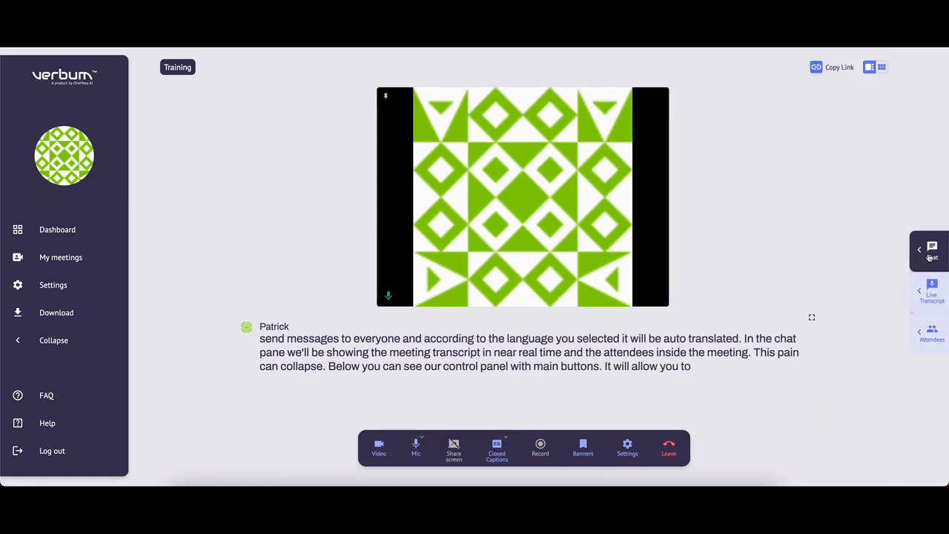
pyautogui.click(930, 257)
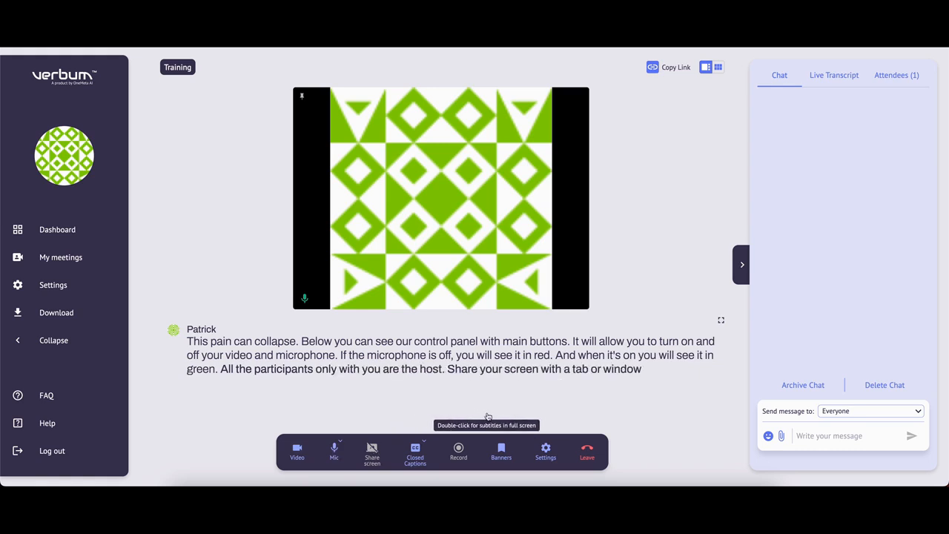
# Set captions and chat to Spanish in Public Speaking subtitle mode, then start recording
pyautogui.click(425, 443)
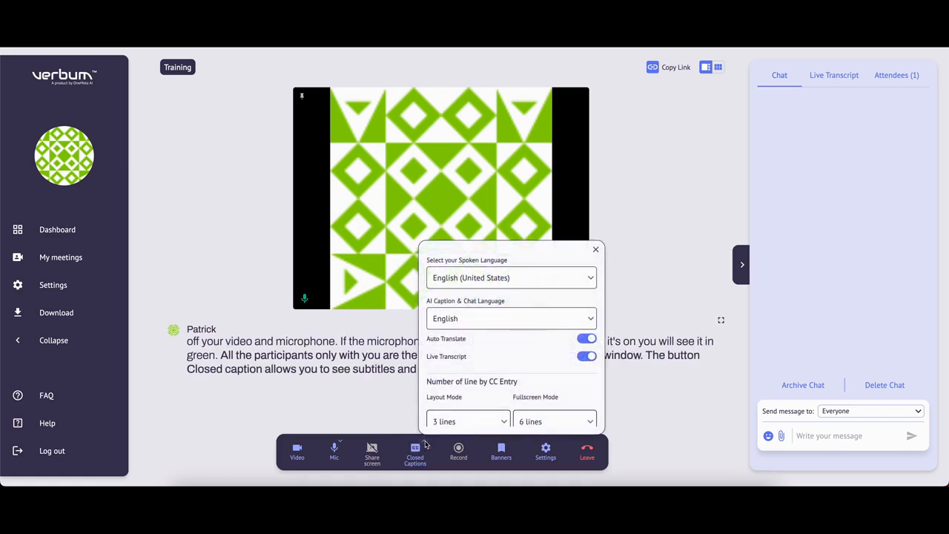
pyautogui.click(584, 326)
pyautogui.scroll(-15, 584, 326)
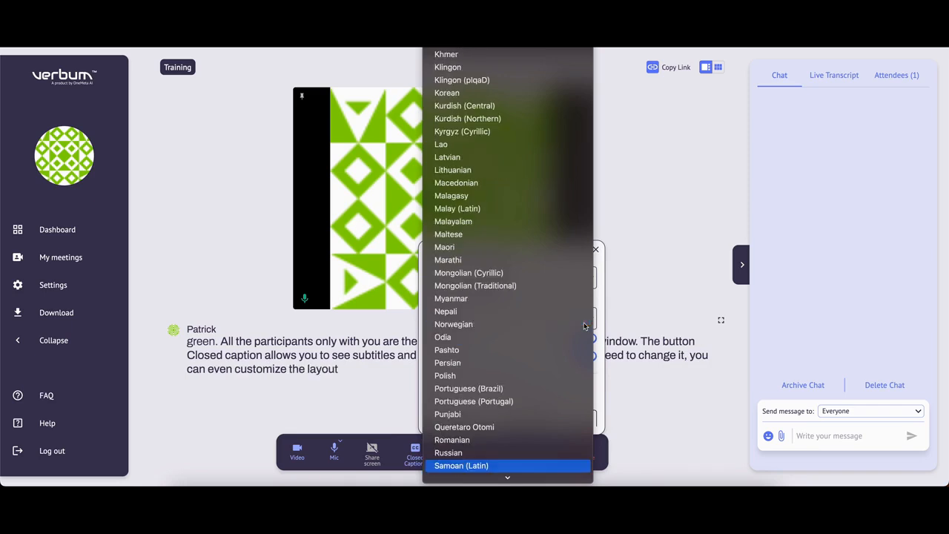
pyautogui.scroll(-6, 557, 401)
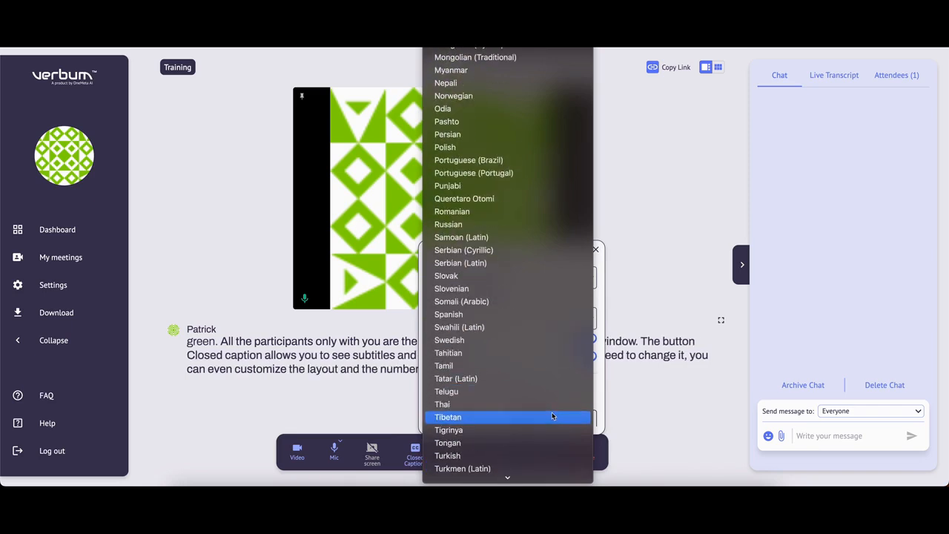
pyautogui.click(518, 316)
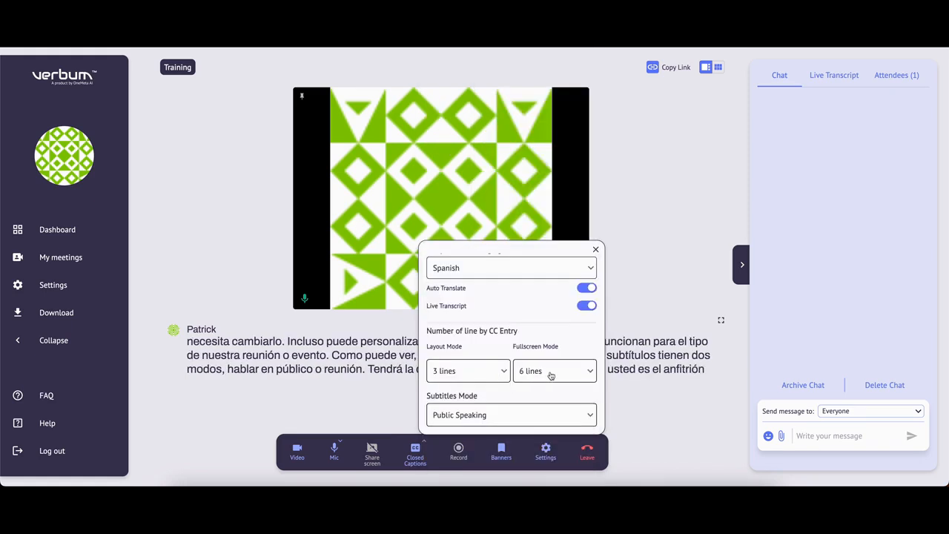
pyautogui.click(587, 416)
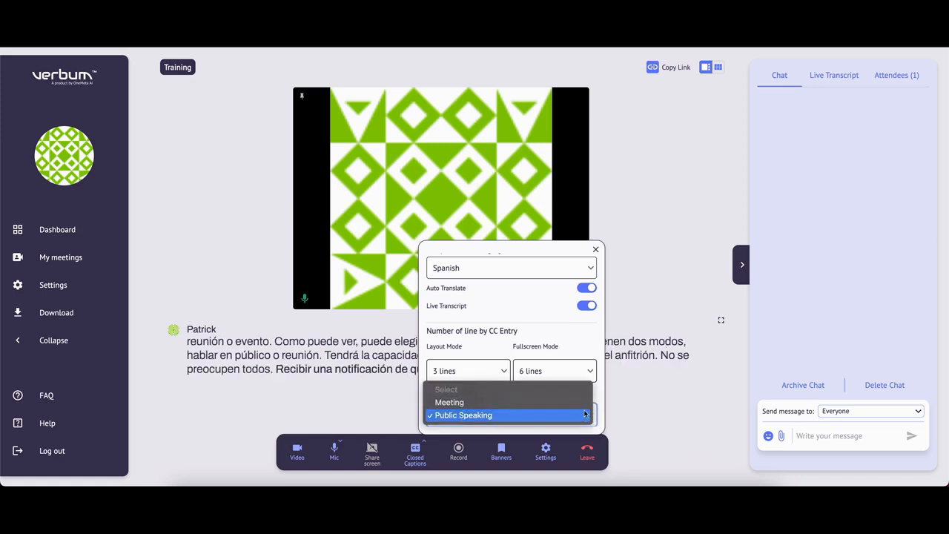
pyautogui.click(480, 445)
pyautogui.click(480, 445)
pyautogui.click(460, 450)
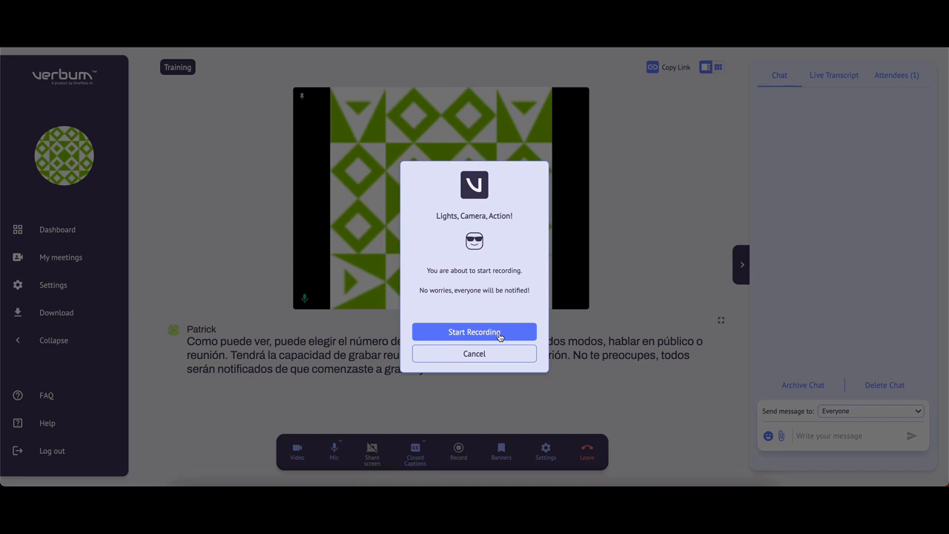
# Dismiss the recording prompt and save the banner style with #9A2828 background and #FFFFFF text
pyautogui.click(500, 337)
pyautogui.click(501, 449)
pyautogui.click(458, 424)
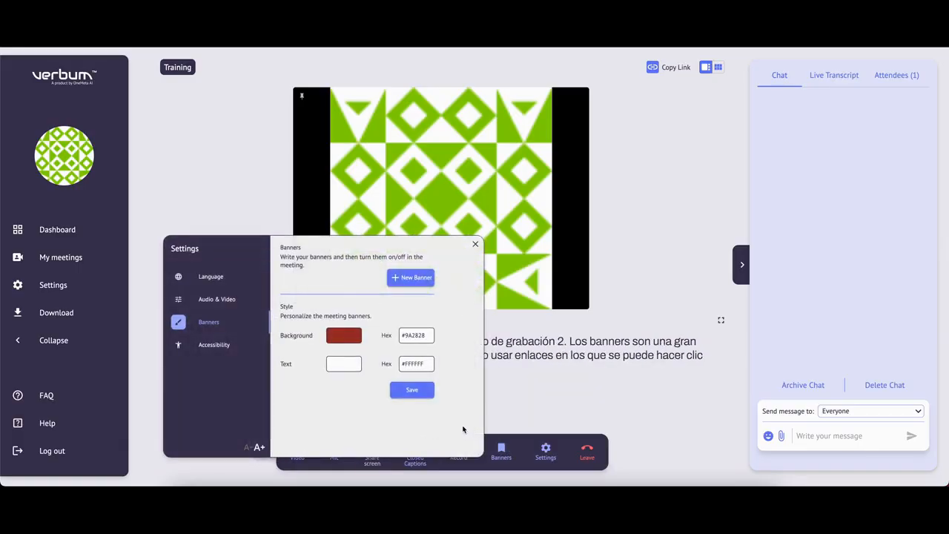
pyautogui.click(420, 392)
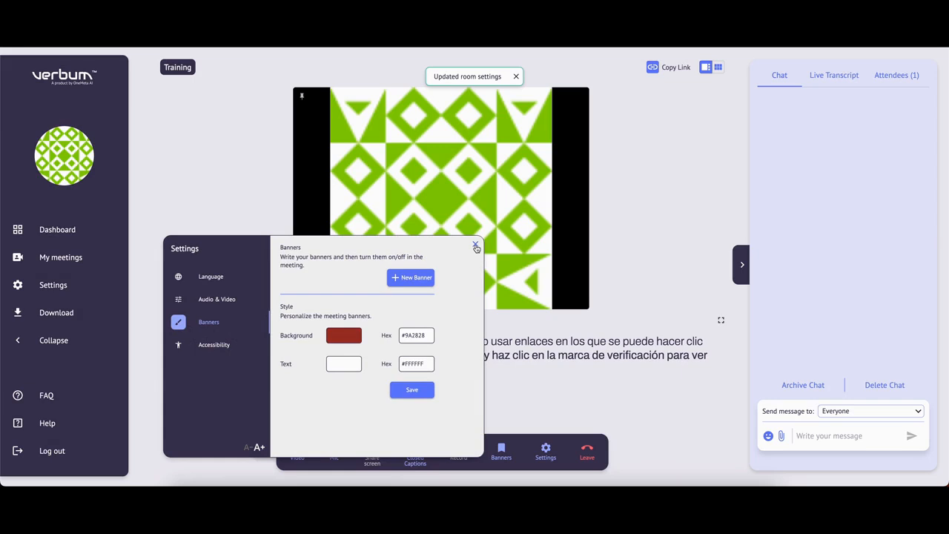
pyautogui.click(475, 246)
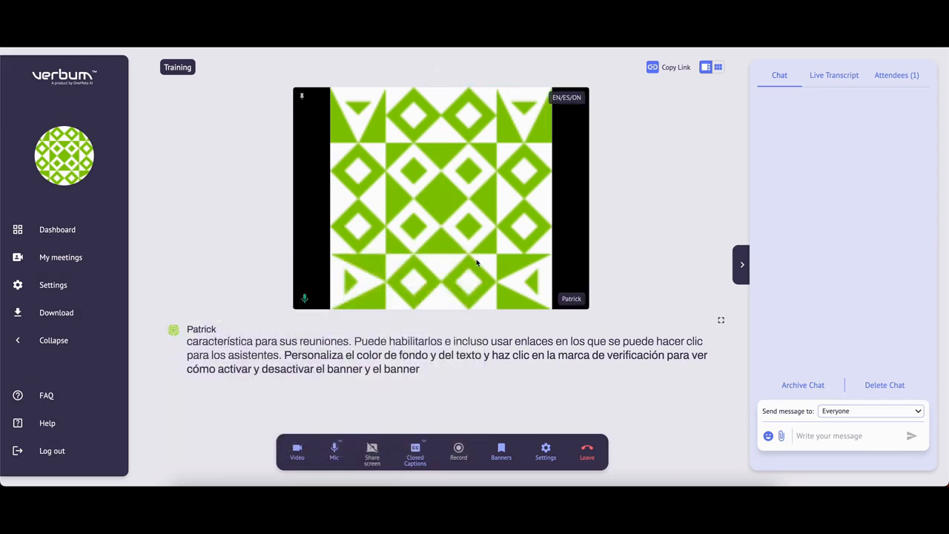
# Look through Audio & Video, Banners and Accessibility settings, setting the caption font to medium
pyautogui.click(545, 451)
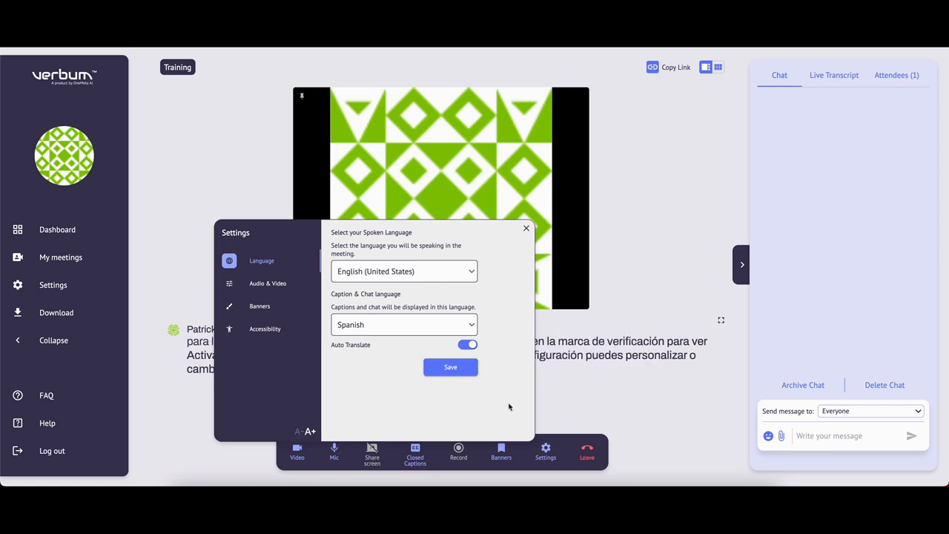
pyautogui.click(277, 287)
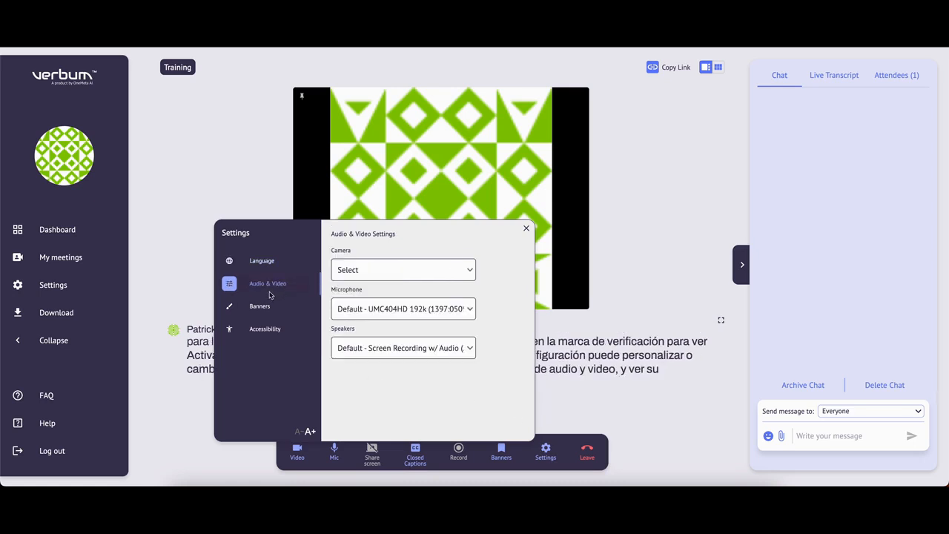
pyautogui.click(262, 307)
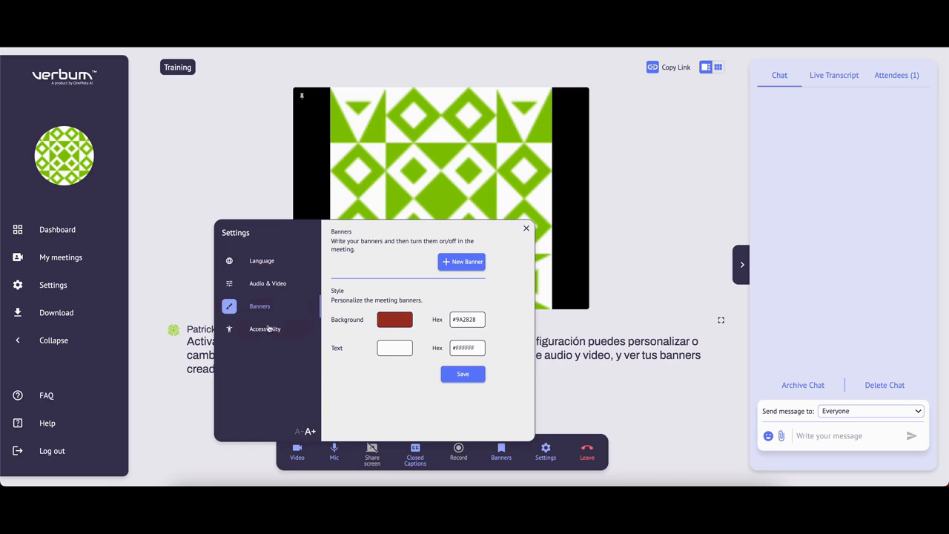
pyautogui.click(269, 330)
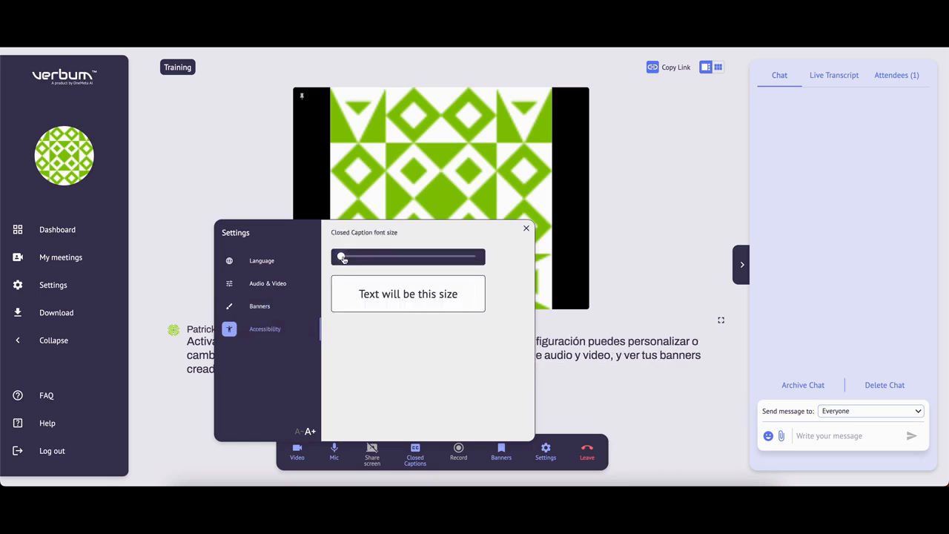
pyautogui.moveTo(355, 260); pyautogui.dragTo(512, 262)
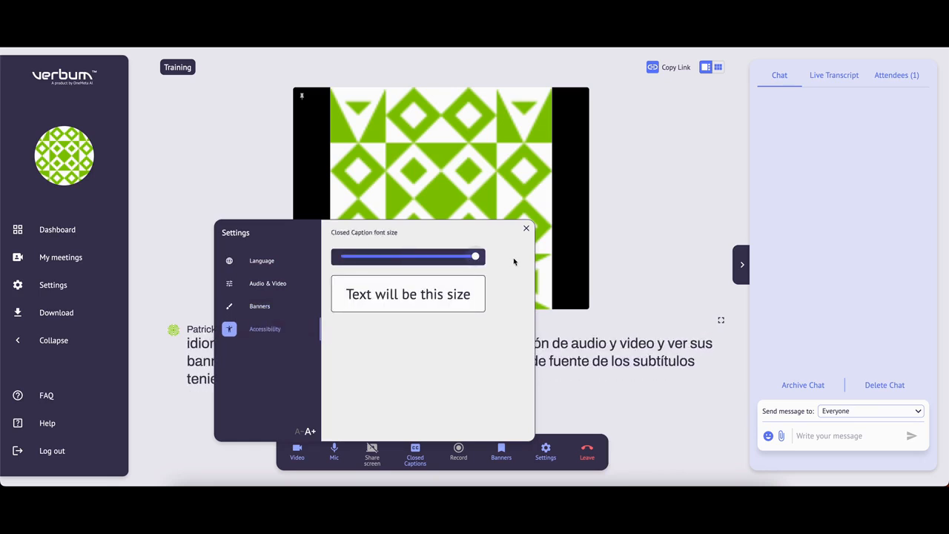
pyautogui.click(408, 256)
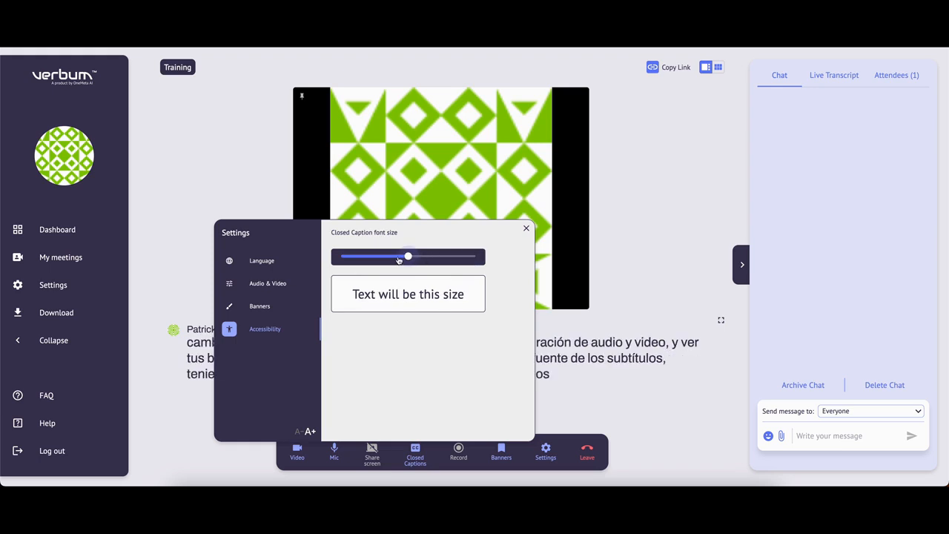
pyautogui.click(527, 232)
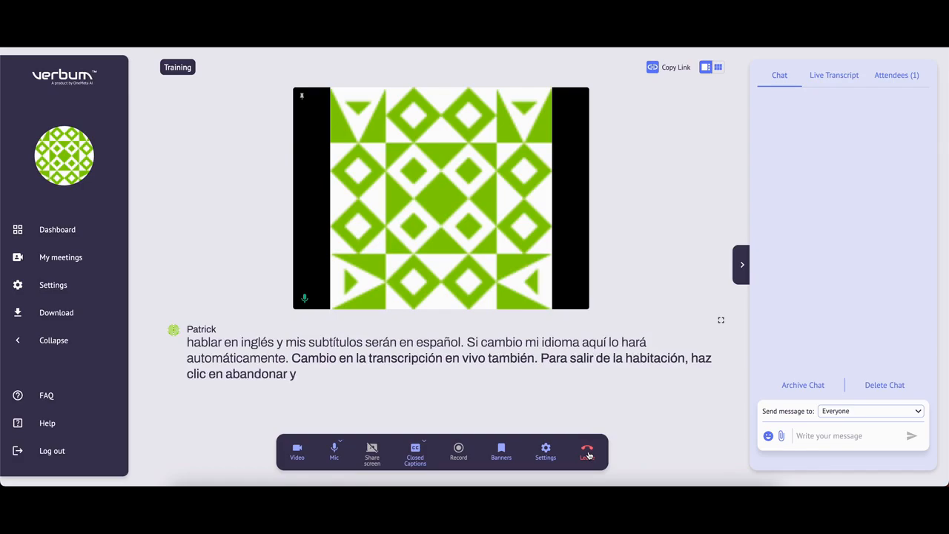
# Leave the Training meeting by closing the room for everyone and confirming
pyautogui.click(588, 453)
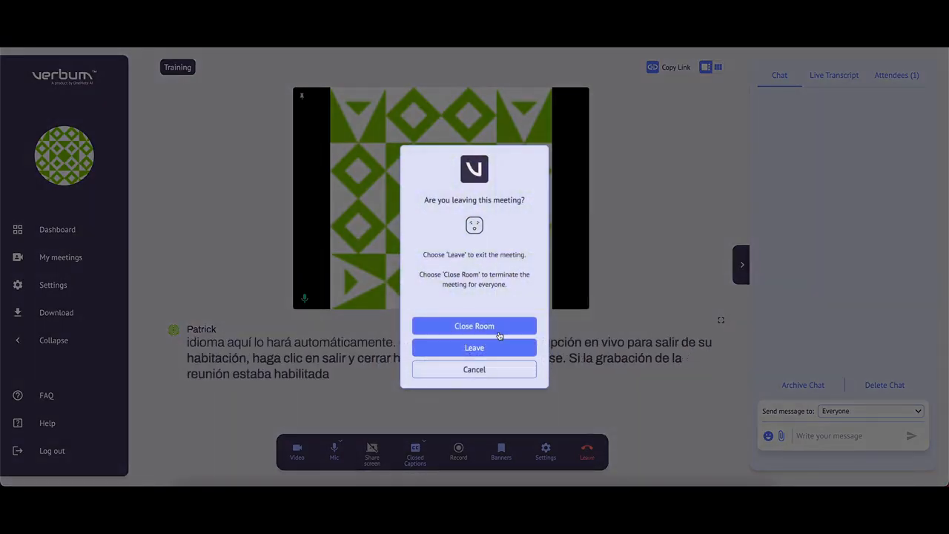
pyautogui.click(491, 330)
pyautogui.click(486, 334)
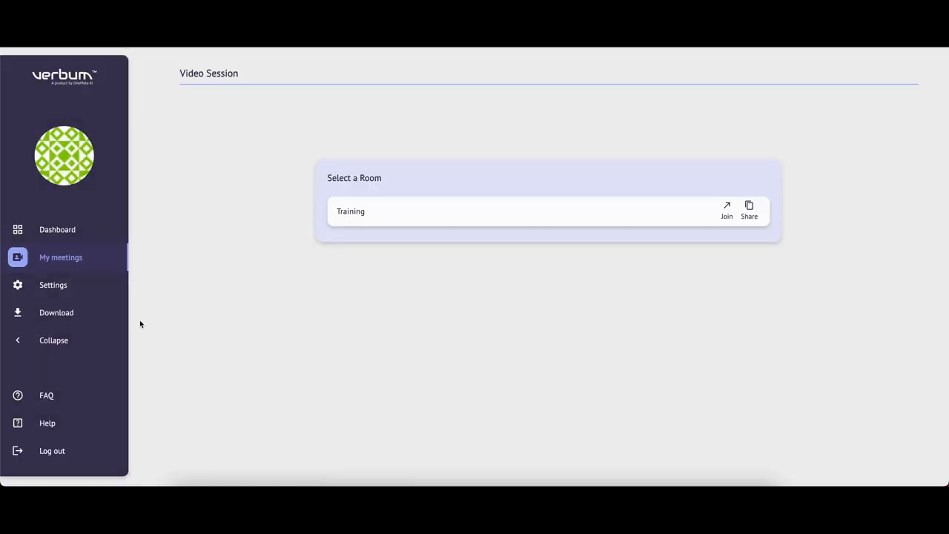
# Open the Training meeting's transcript under Downloads and set its language to Arabic
pyautogui.click(67, 315)
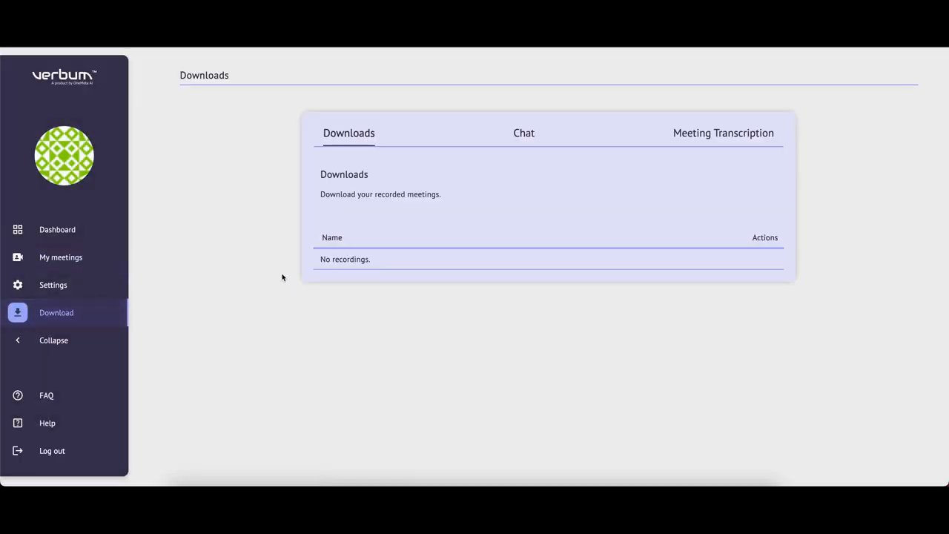
pyautogui.click(534, 139)
pyautogui.click(746, 139)
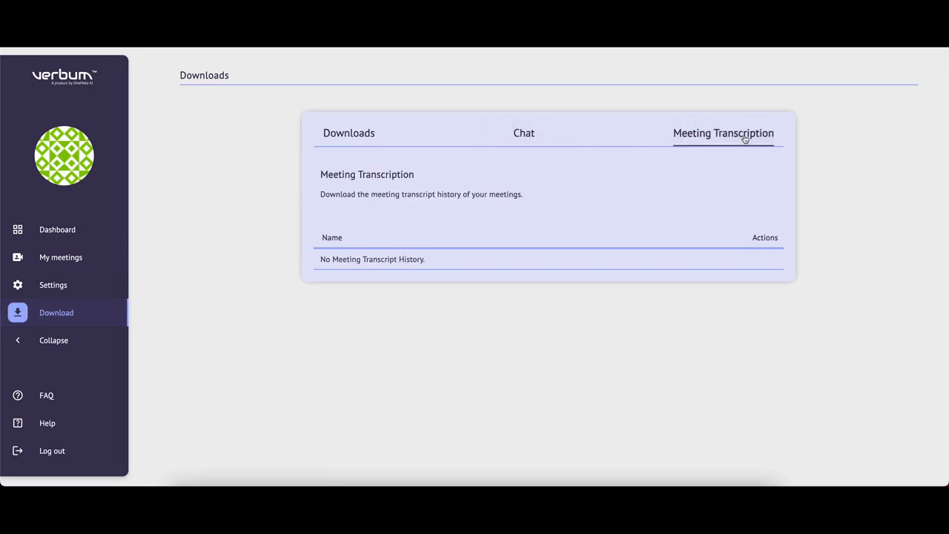
pyautogui.click(754, 305)
pyautogui.click(502, 232)
pyautogui.click(489, 280)
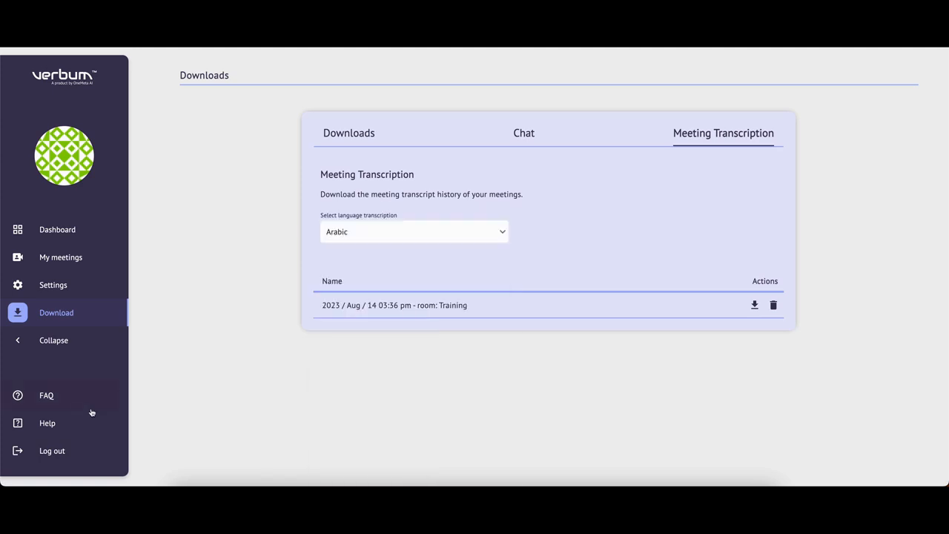
# Log out of Verbum and confirm, returning to the login page
pyautogui.click(53, 451)
pyautogui.click(474, 329)
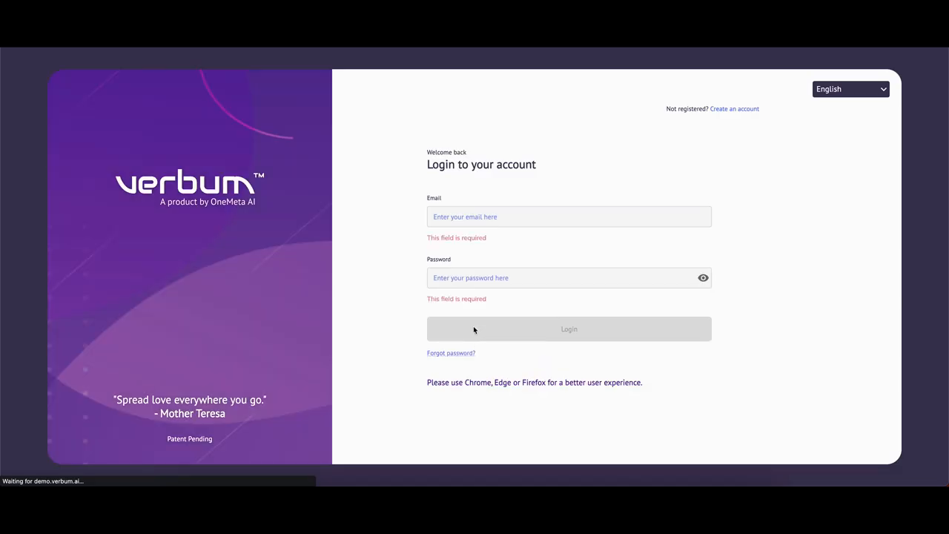